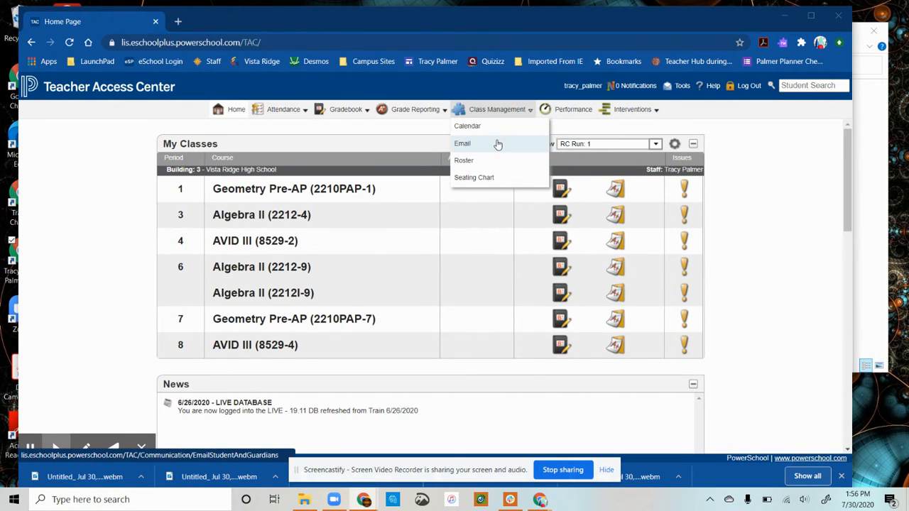
- Open a blank Email composer for messaging students and guardians from the Class Management menu
click(497, 144)
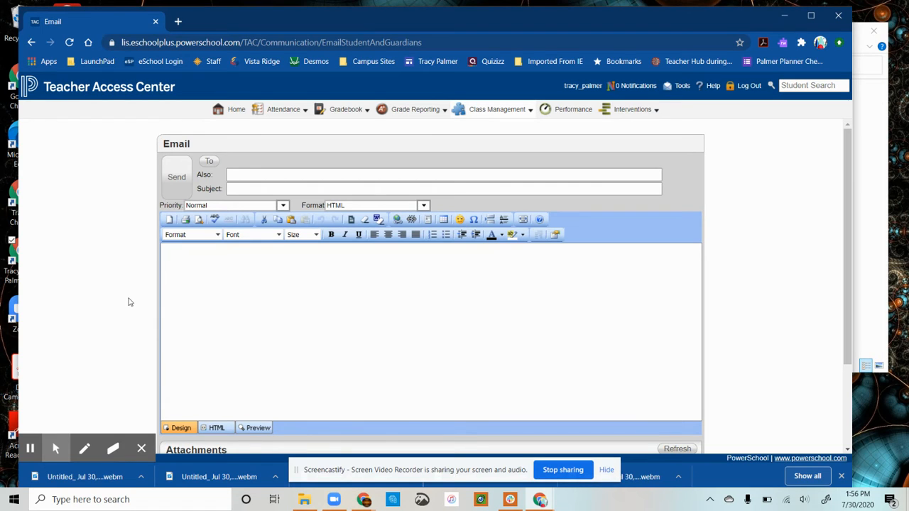
- Add the period 1 and period 7 Geometry Pre-AP classes as recipients
click(211, 164)
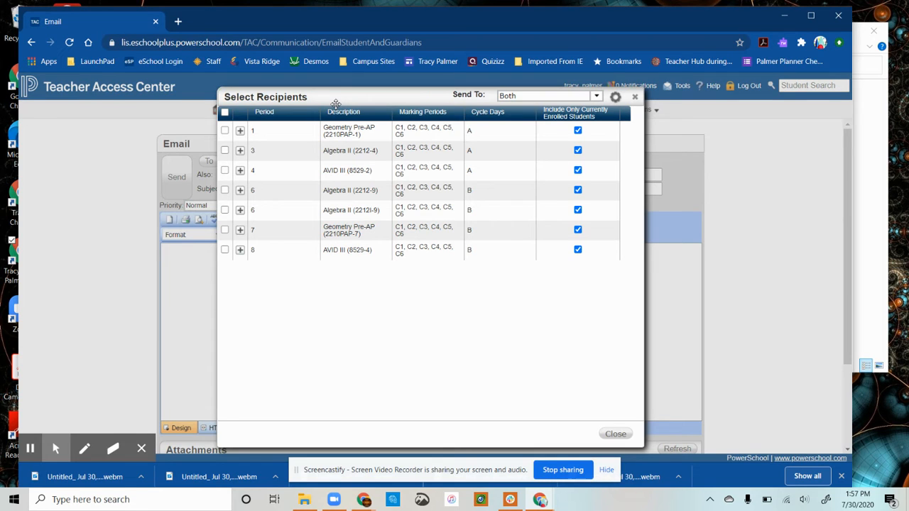
click(225, 131)
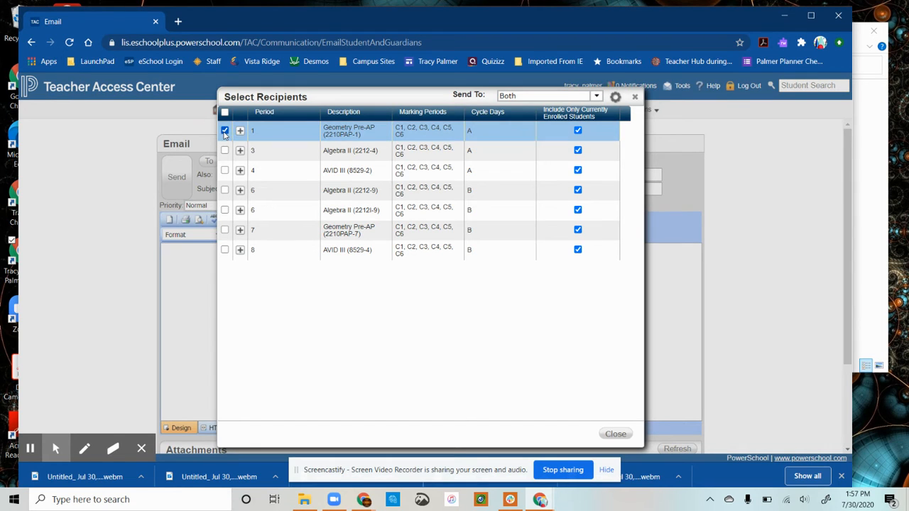
click(225, 231)
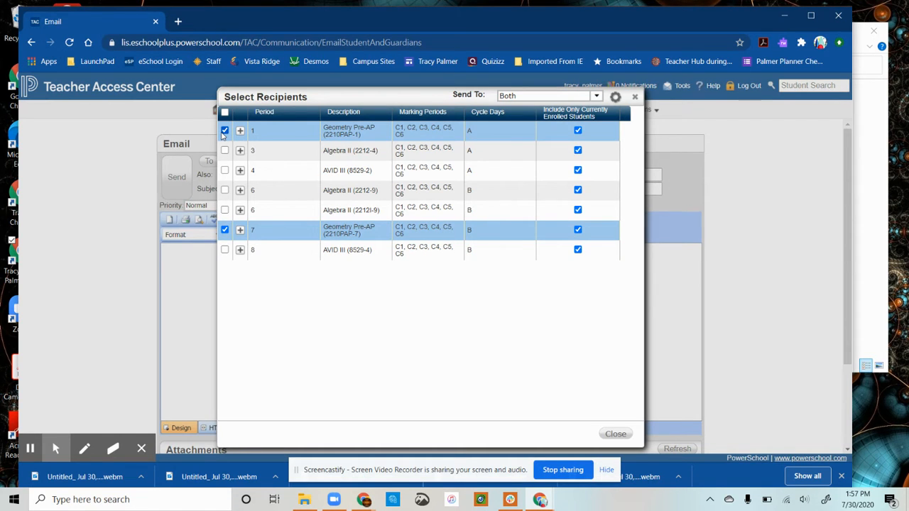
click(615, 435)
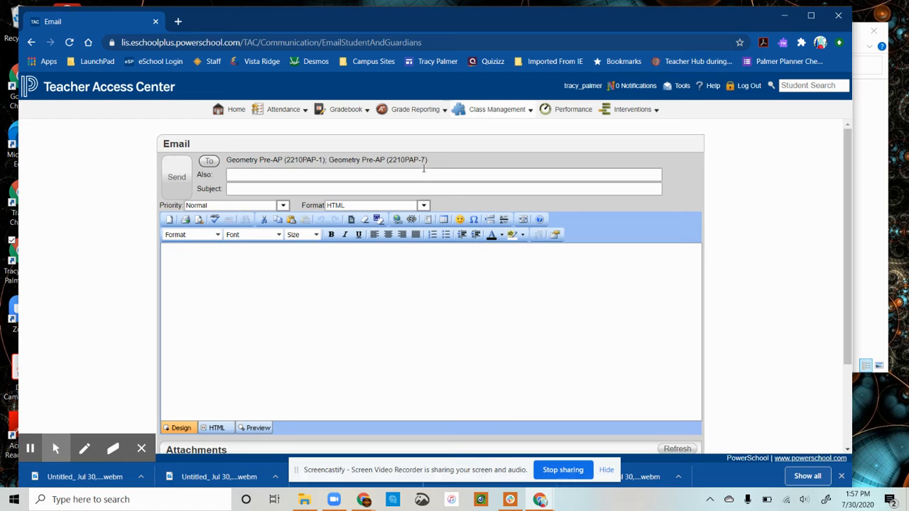
- Enter two staff e-mail addresses in the Also (CC) field
click(423, 173)
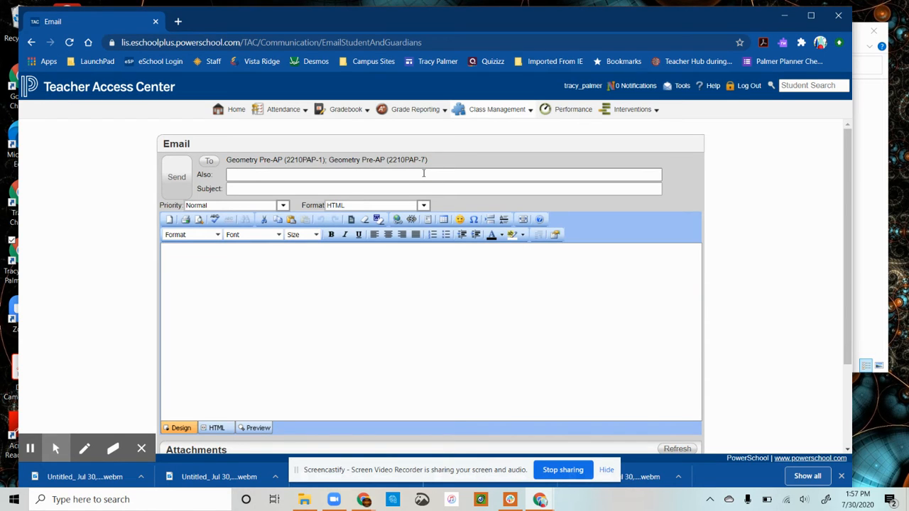
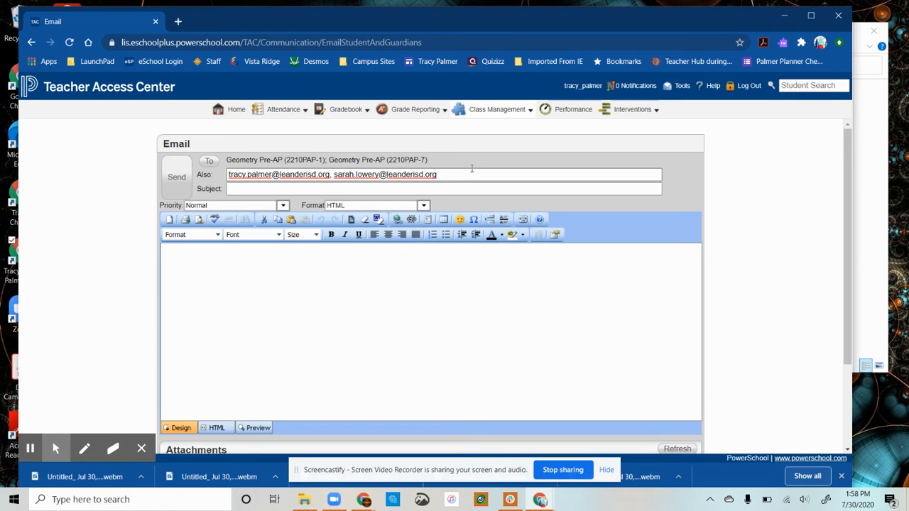
- Set the subject to 'Google Classroom Codes for PAP Geometry'
click(442, 188)
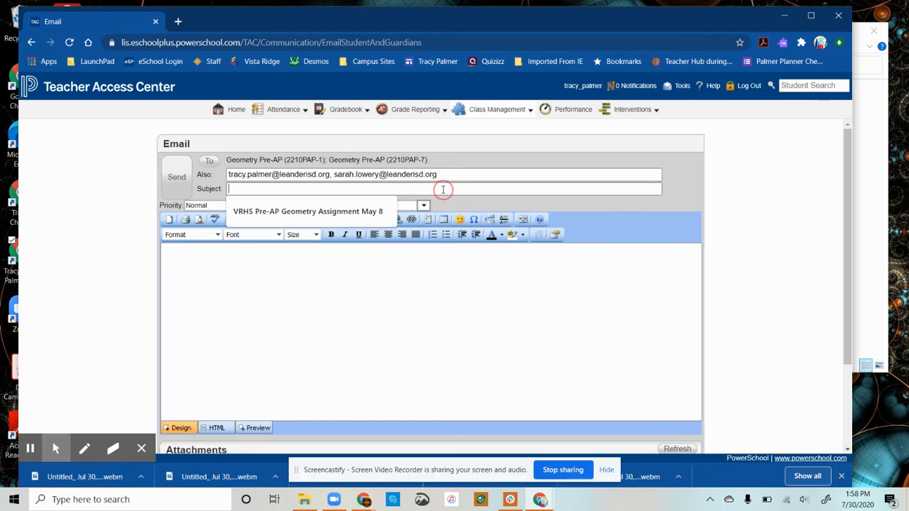
text(Google Classroom Codes for PAP Geometry)
click(380, 279)
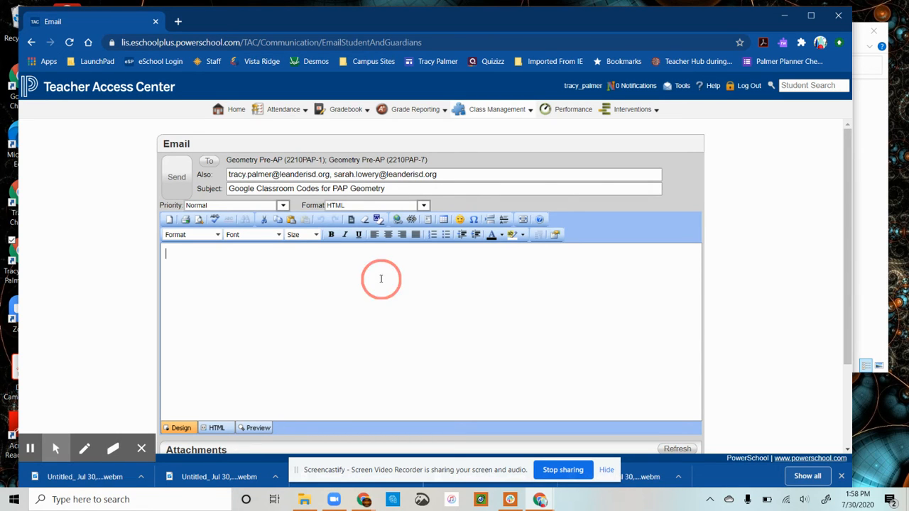
- Type 'Good Afternoon' as the greeting in the message body
text(Good)
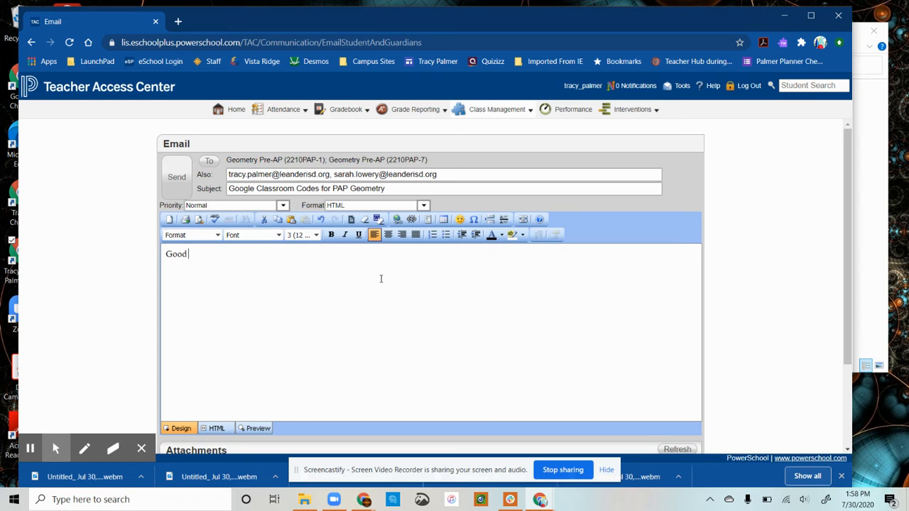
text( Afternoon)
scroll(742, 319, down, 3)
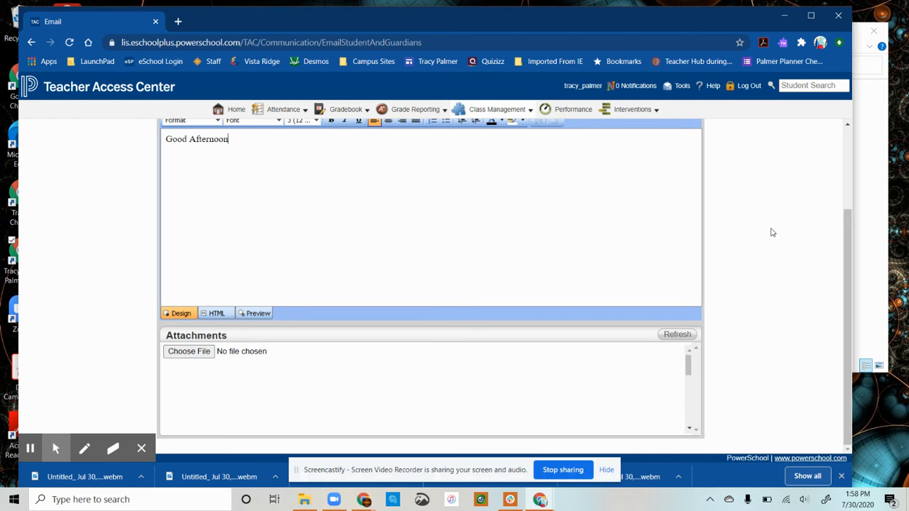
scroll(772, 236, up, 2)
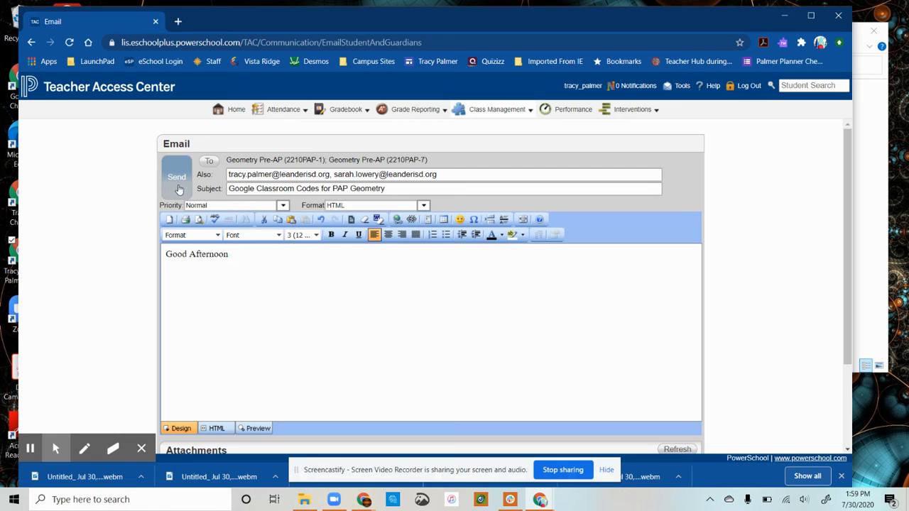
- Replace both class sections with a single period 1 student, keeping students and guardians
click(210, 162)
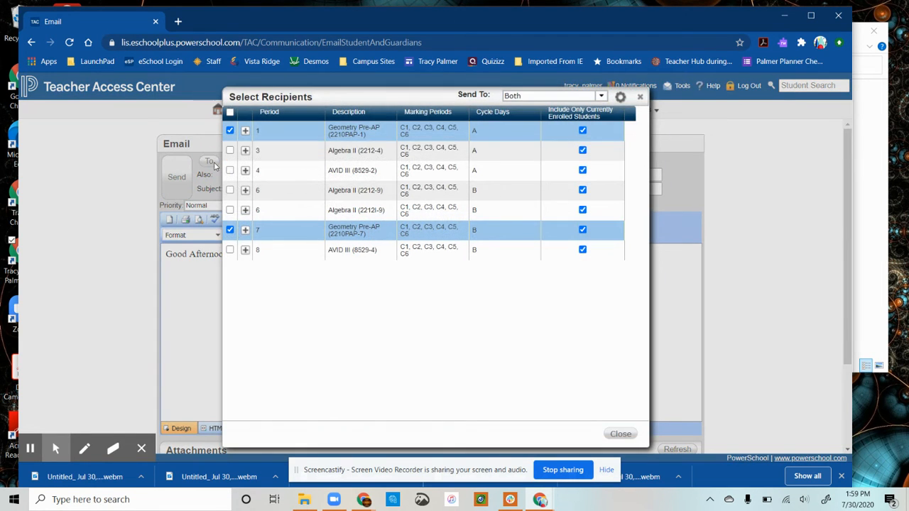
click(229, 131)
click(230, 230)
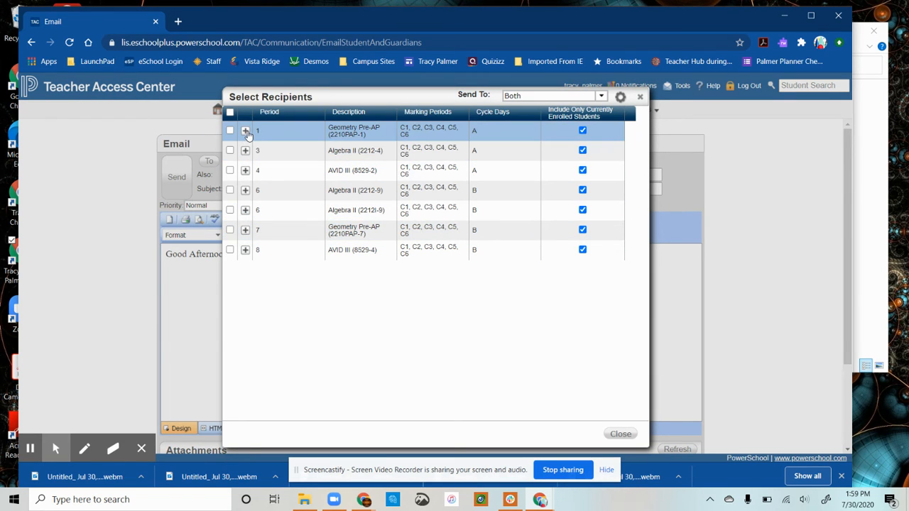
click(245, 132)
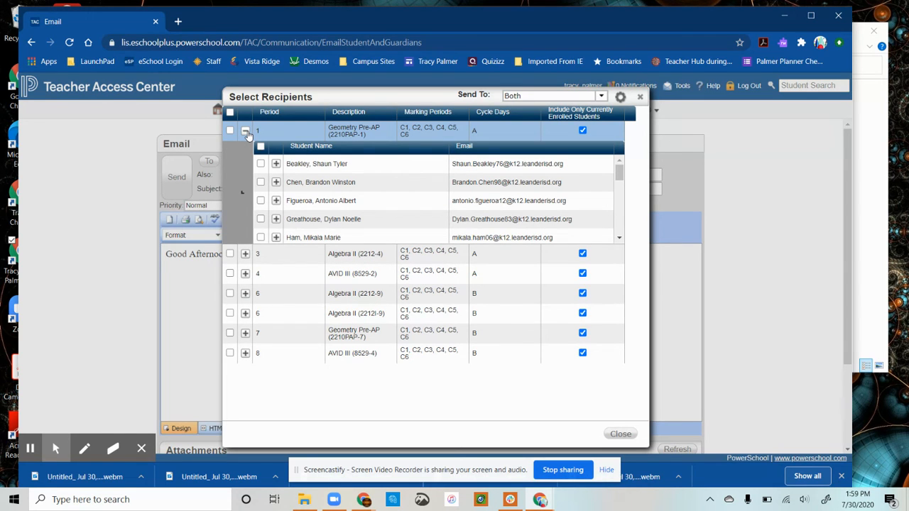
click(602, 98)
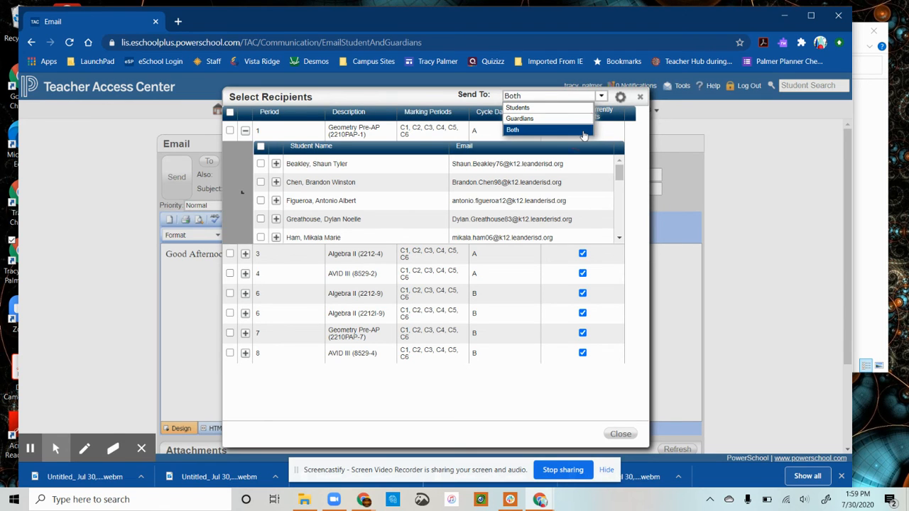
click(579, 128)
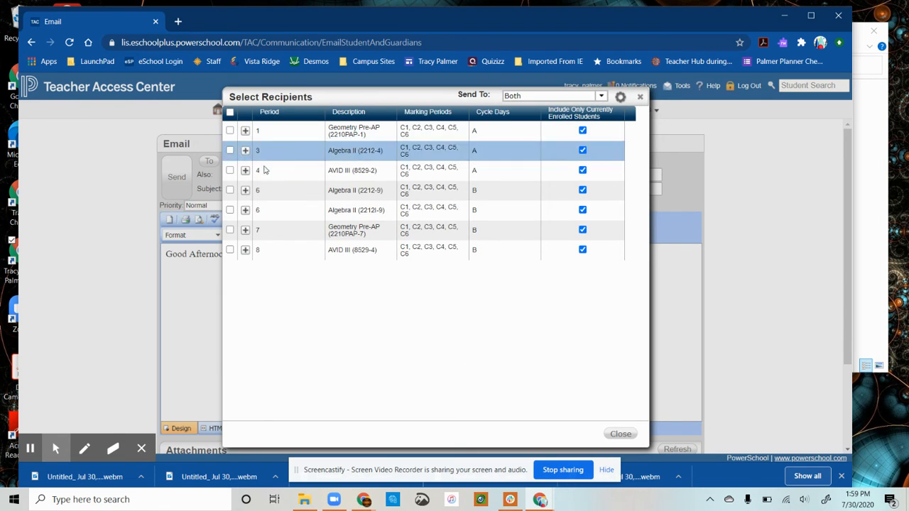
click(245, 131)
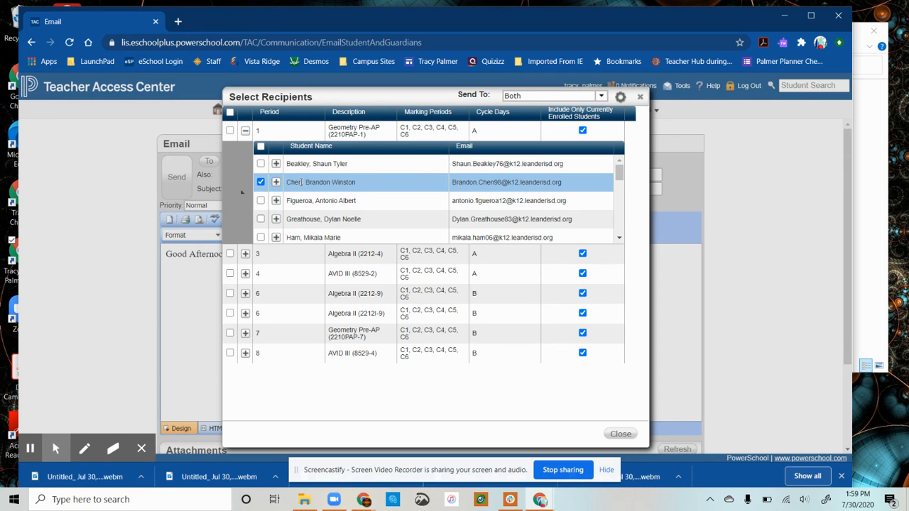
click(622, 434)
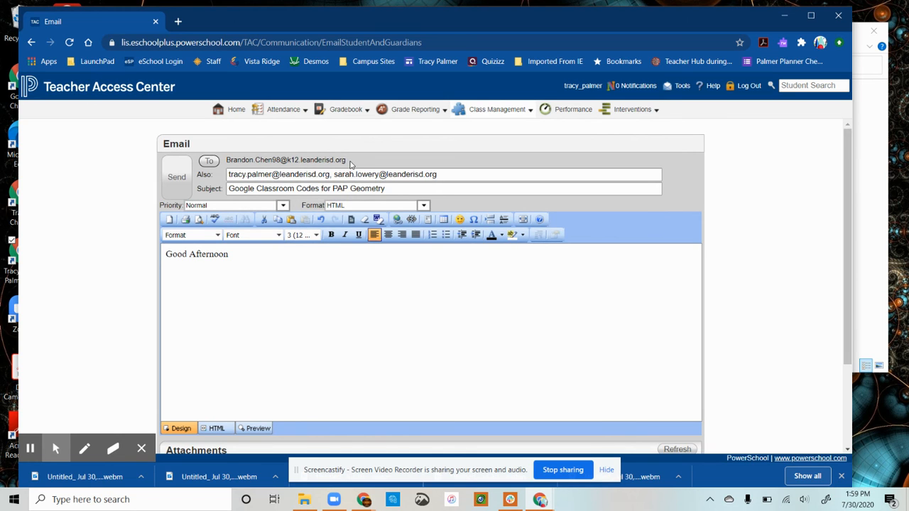
- Swap the recipient for a different period 1 student, unchecking the earlier one
click(209, 160)
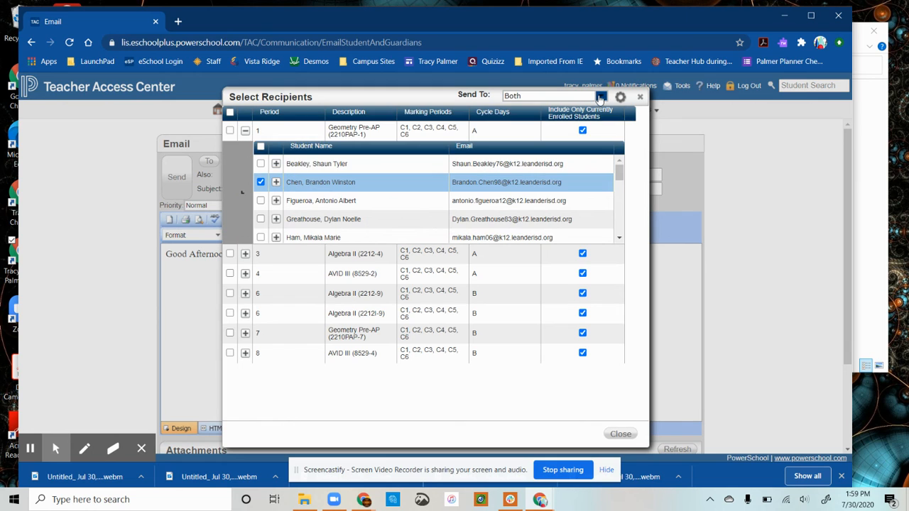
click(261, 220)
click(261, 182)
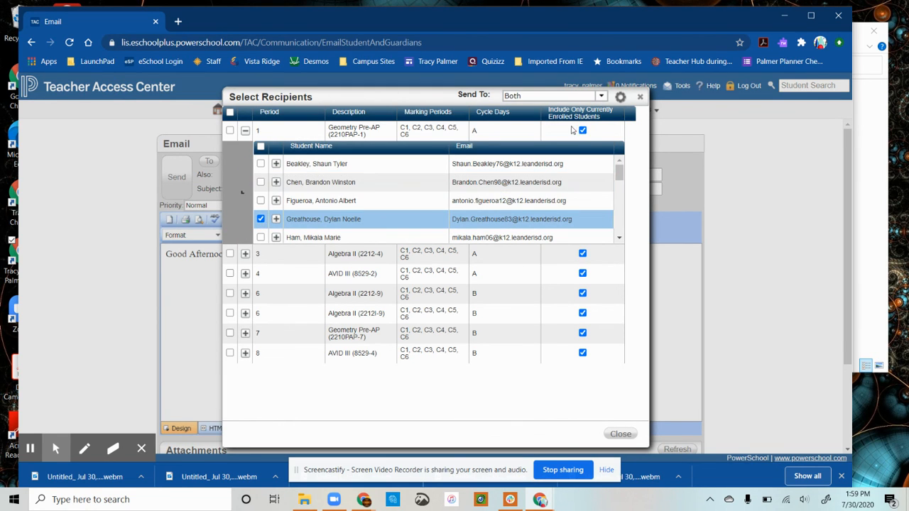
click(621, 434)
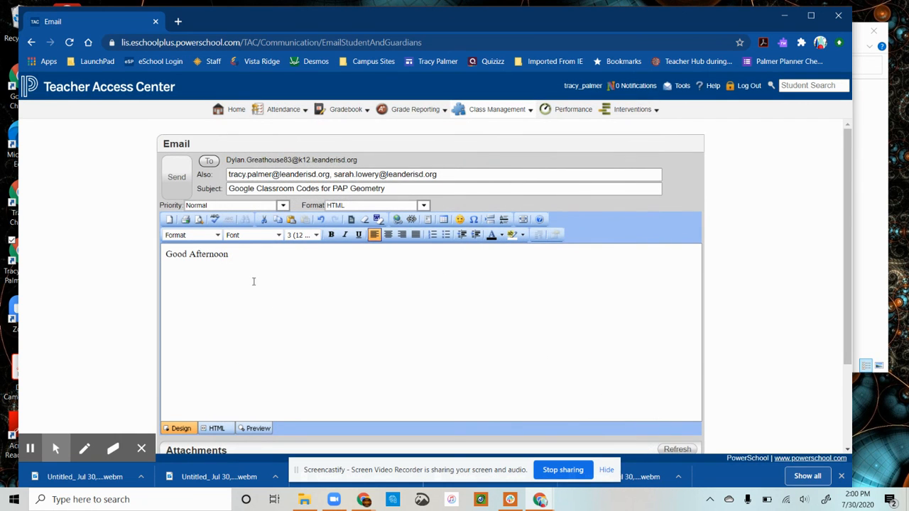